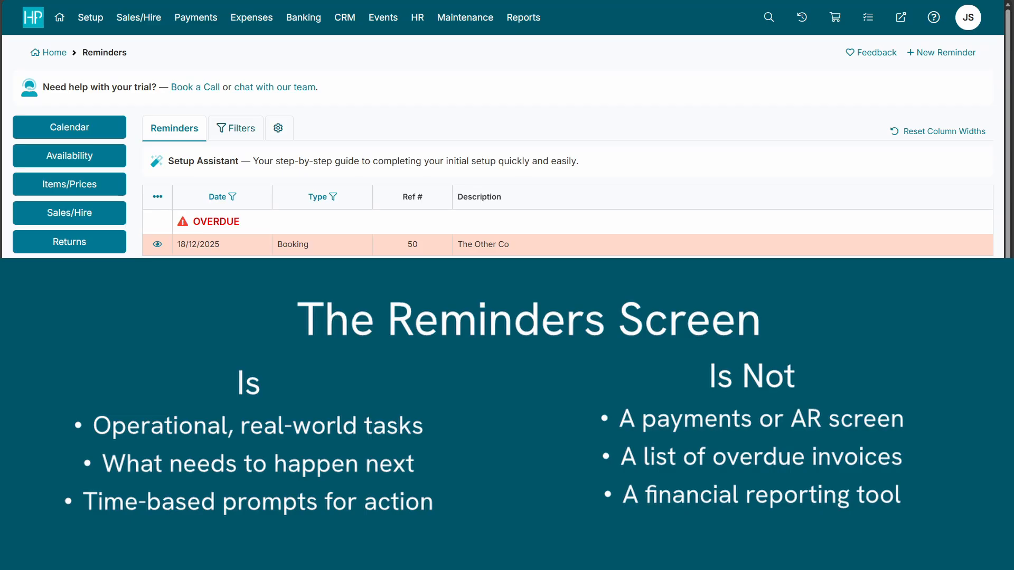
left_click(202, 23)
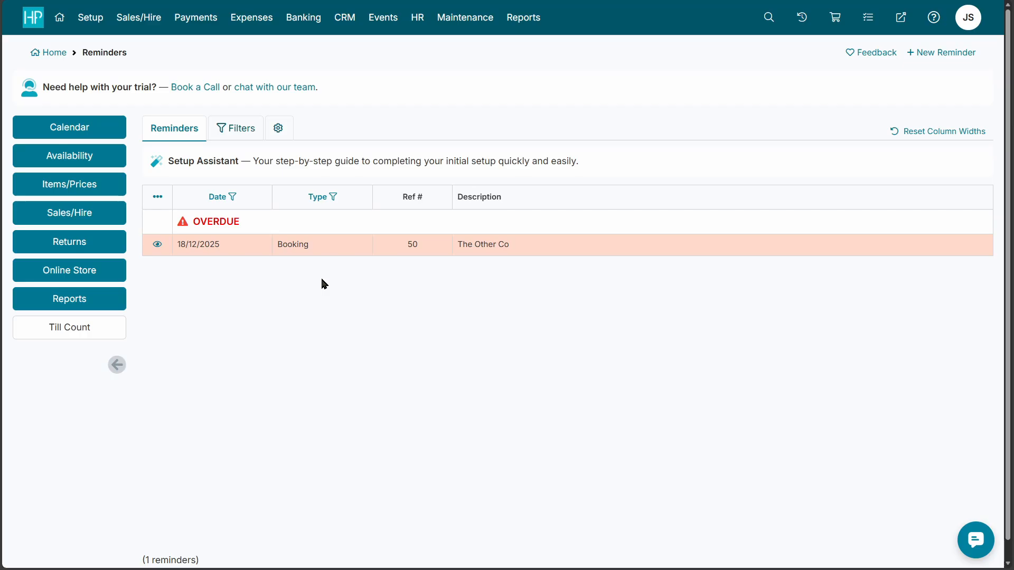
Open the overdue booking for The Other Co and set its Booked From to 20/12/2025 5:00 pm.
left_click(348, 246)
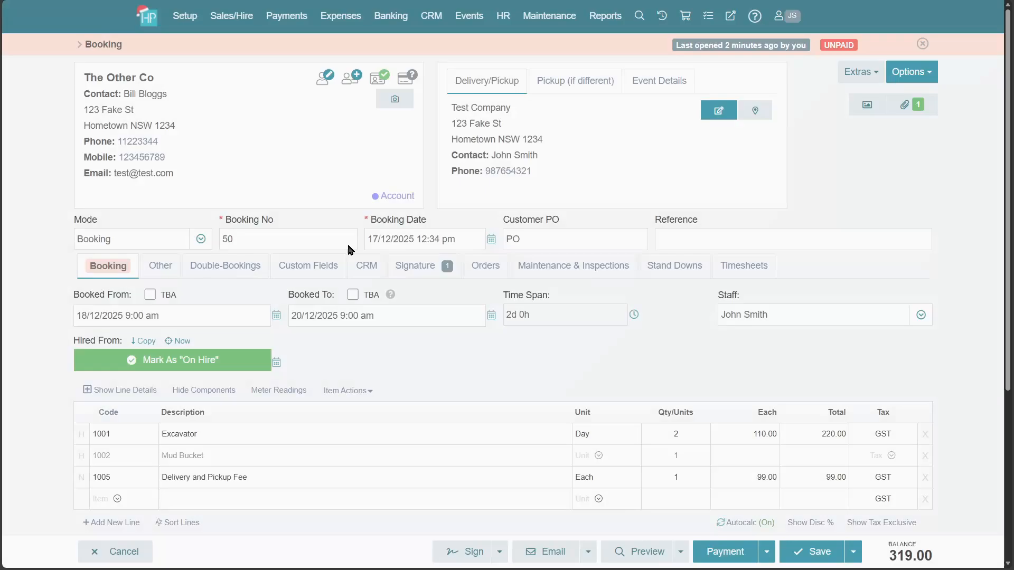
left_click(277, 316)
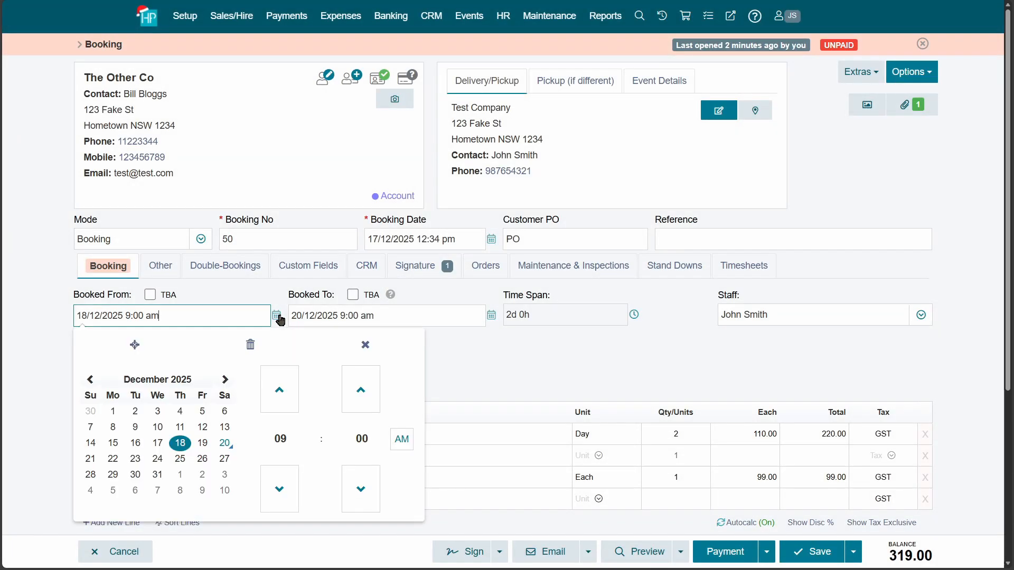
left_click(224, 442)
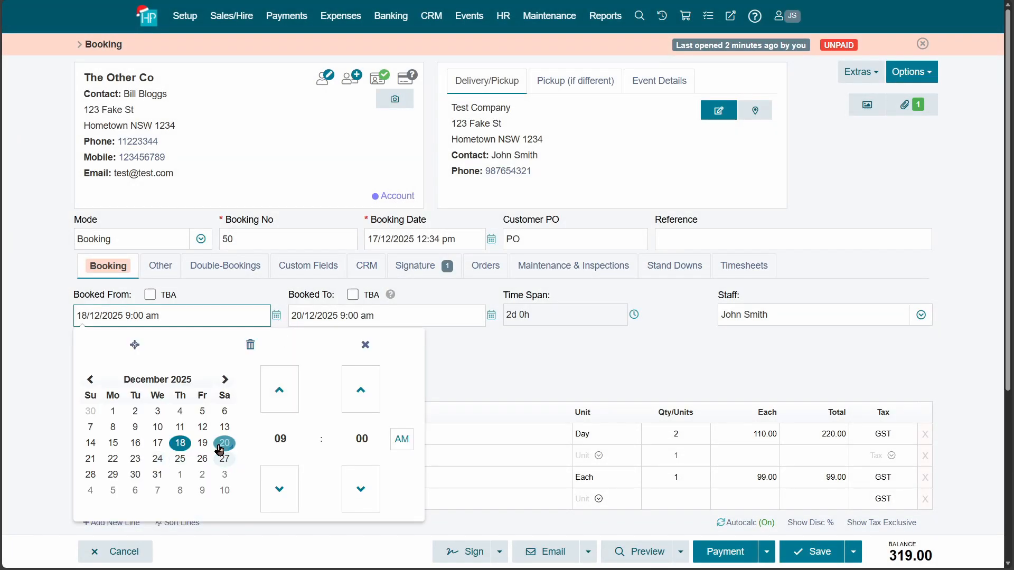
left_click(280, 404)
left_click(279, 404)
left_click(280, 404)
left_click(280, 404)
left_click(280, 403)
left_click(280, 404)
left_click(280, 404)
left_click(280, 404)
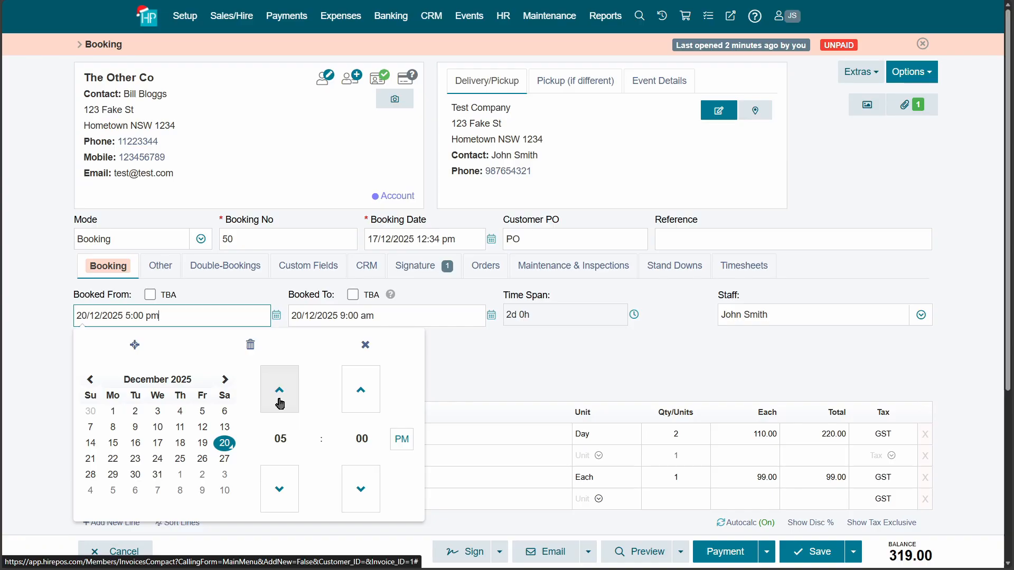
Leave the pricing as is for the changed hire period and save the booking.
left_click(532, 377)
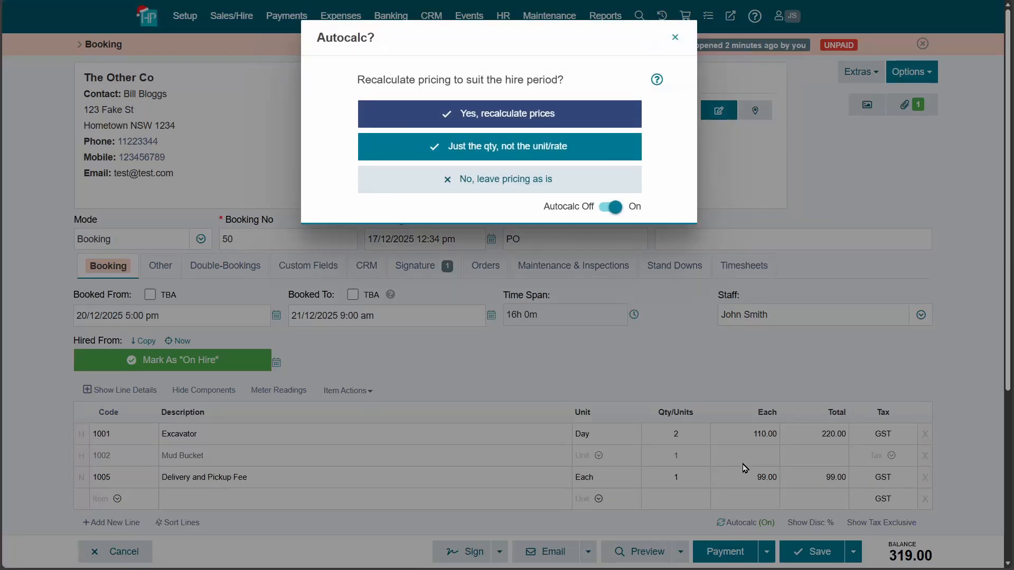
left_click(565, 187)
left_click(821, 553)
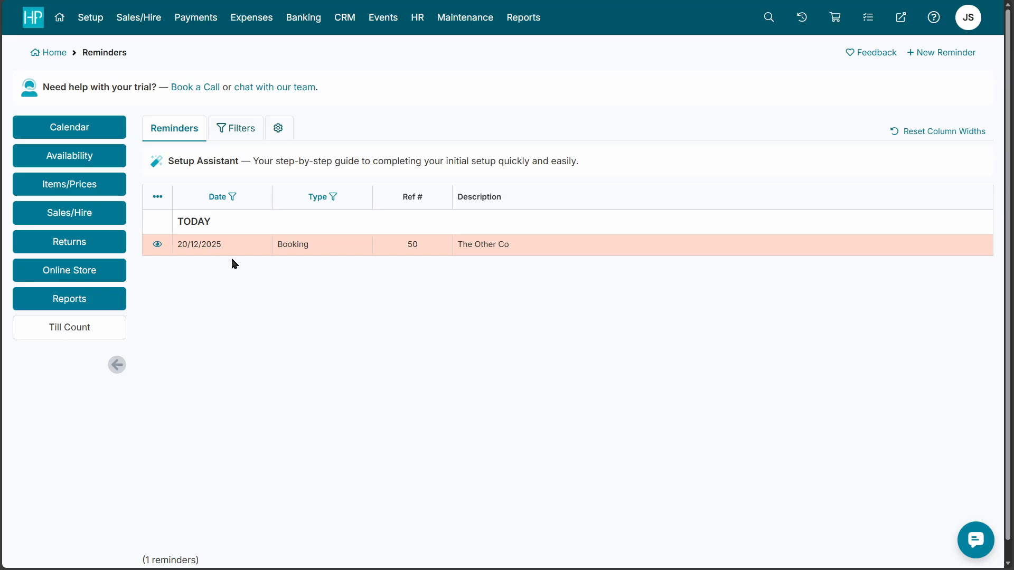
Open The Other Co booking from the reminders, mark it as On Hire with pricing left as is, and save it.
left_click(359, 249)
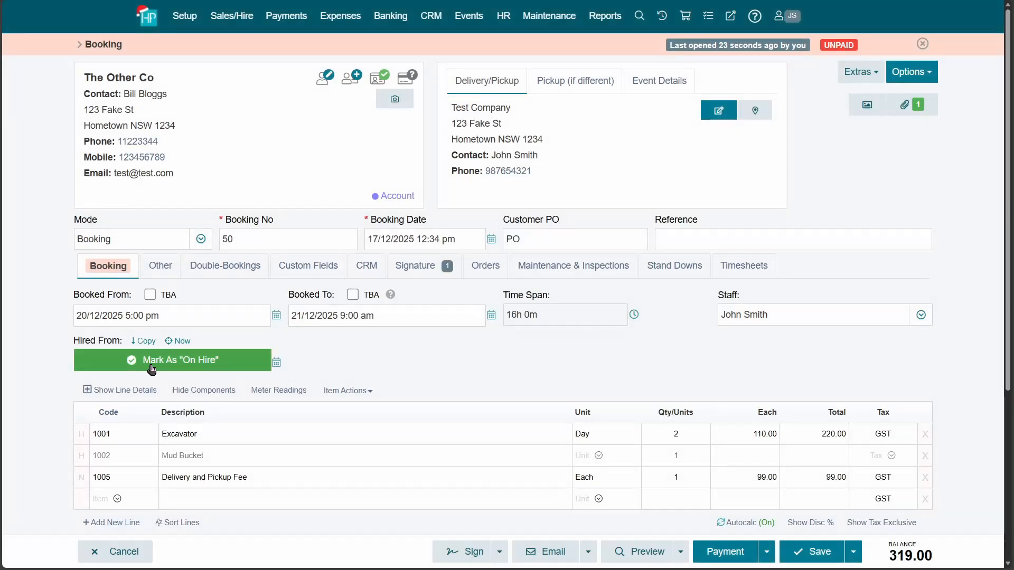
left_click(239, 364)
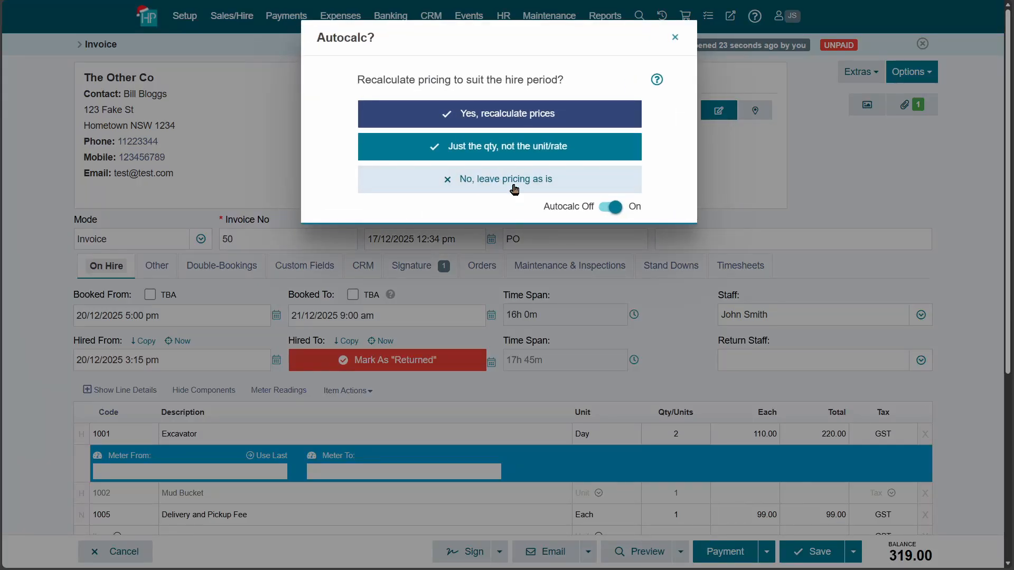
left_click(581, 183)
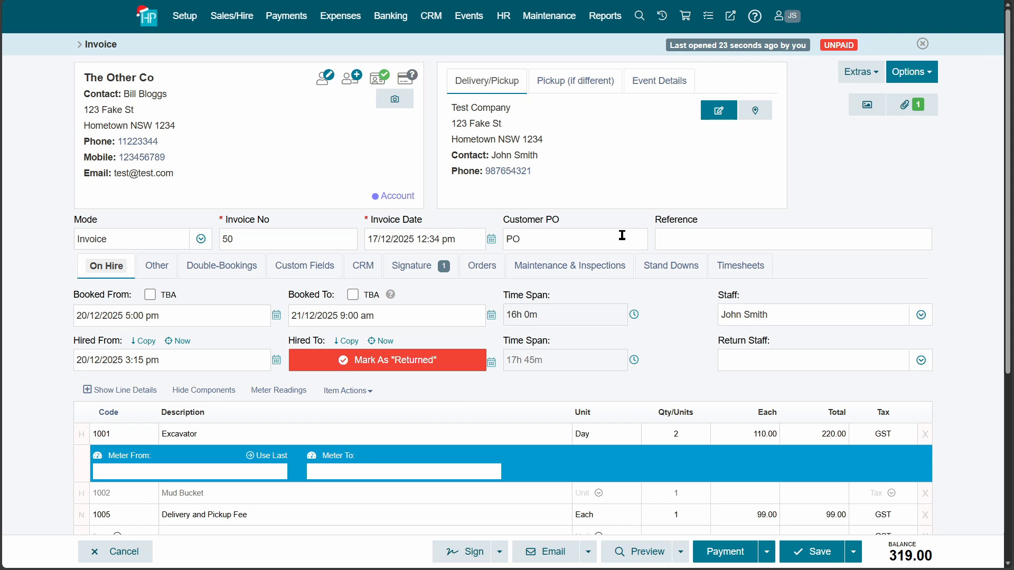
left_click(816, 561)
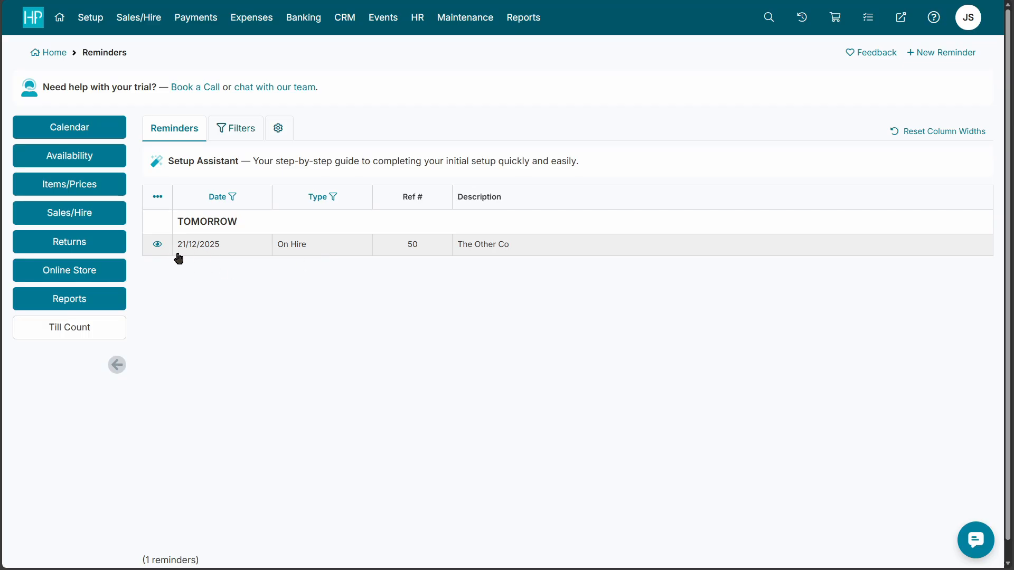
Return The Other Co hire by copying the Booked To date into Hired To, leave the pricing as is, and save.
left_click(344, 252)
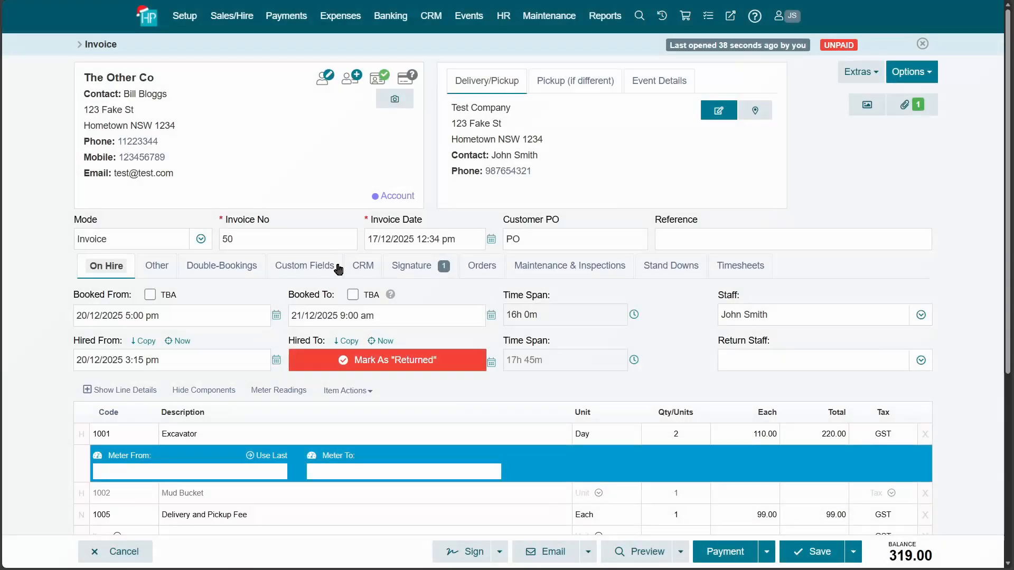
left_click(348, 341)
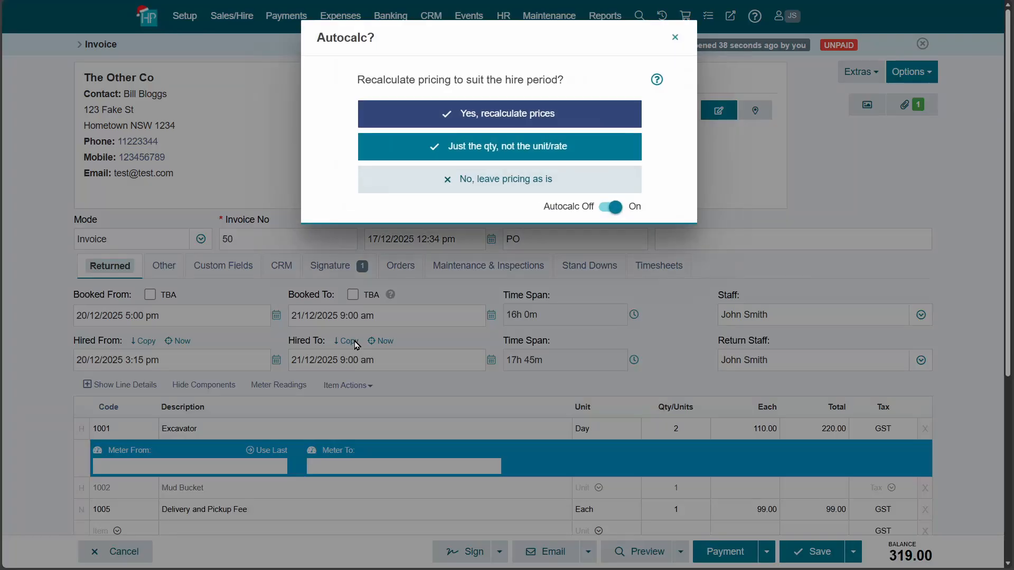
left_click(468, 188)
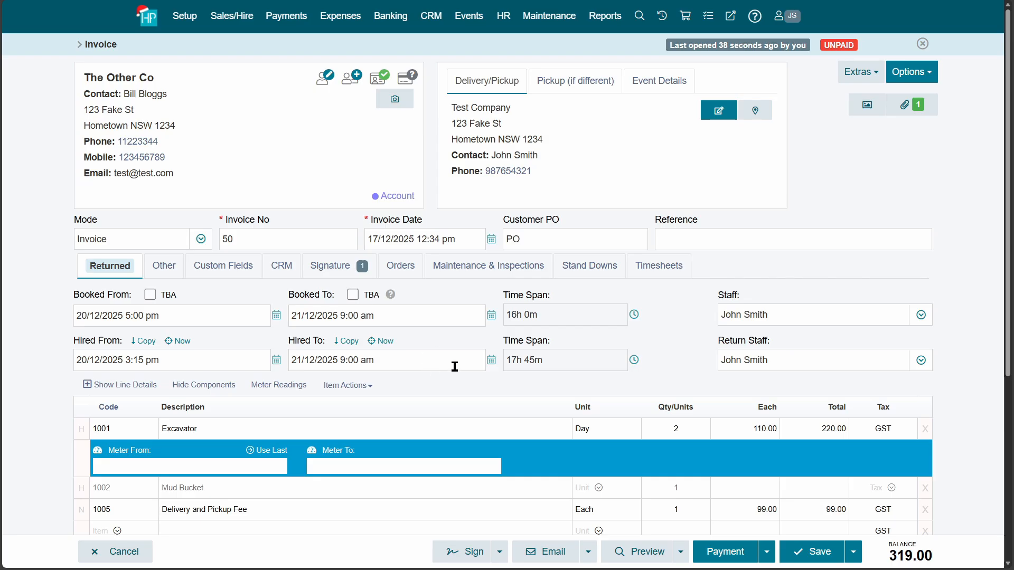
left_click(803, 552)
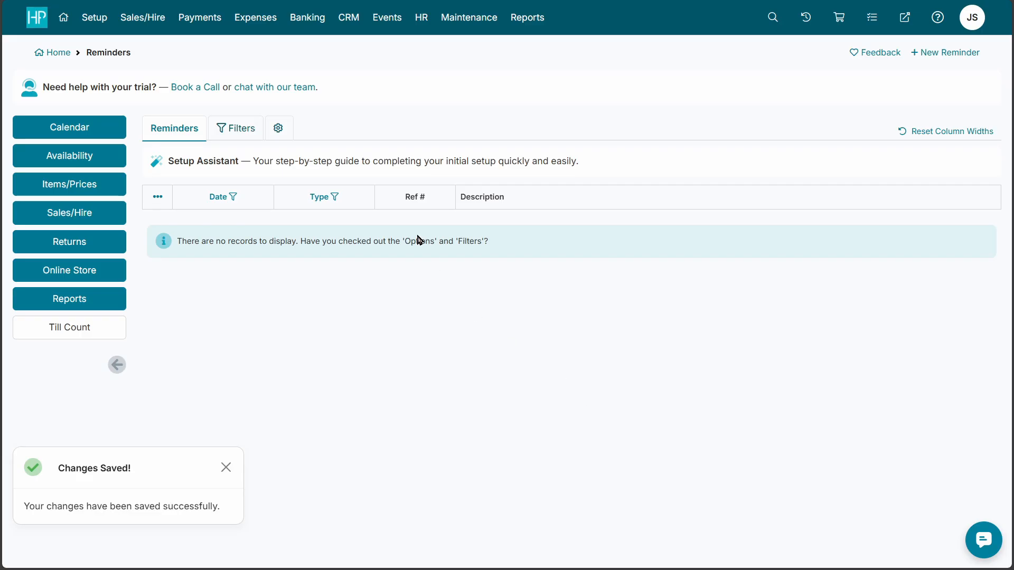
Look up The Other Co hire in the Find Sales/Hire list and check the Excavator's item history.
left_click(153, 19)
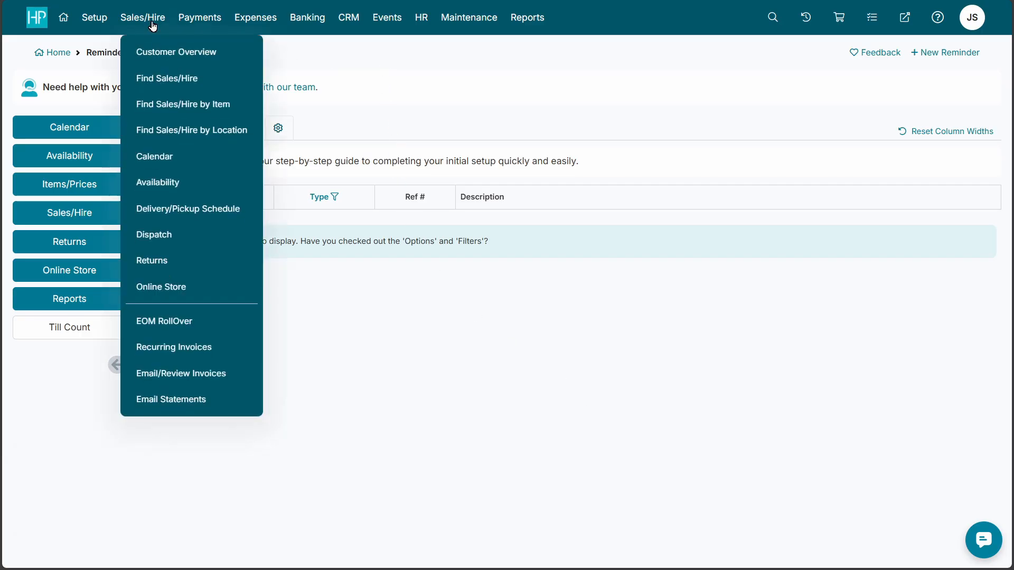
left_click(170, 80)
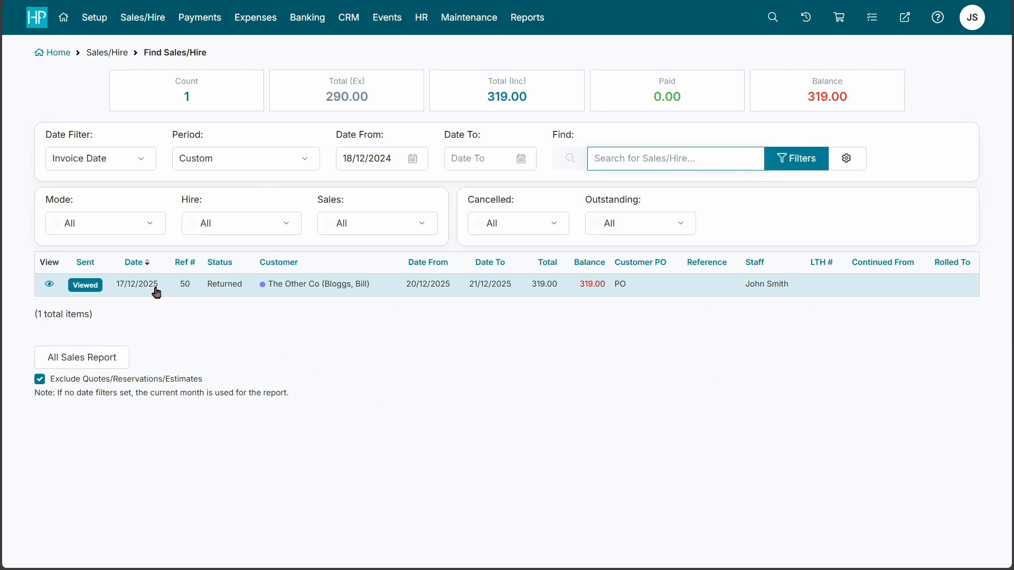
left_click(97, 24)
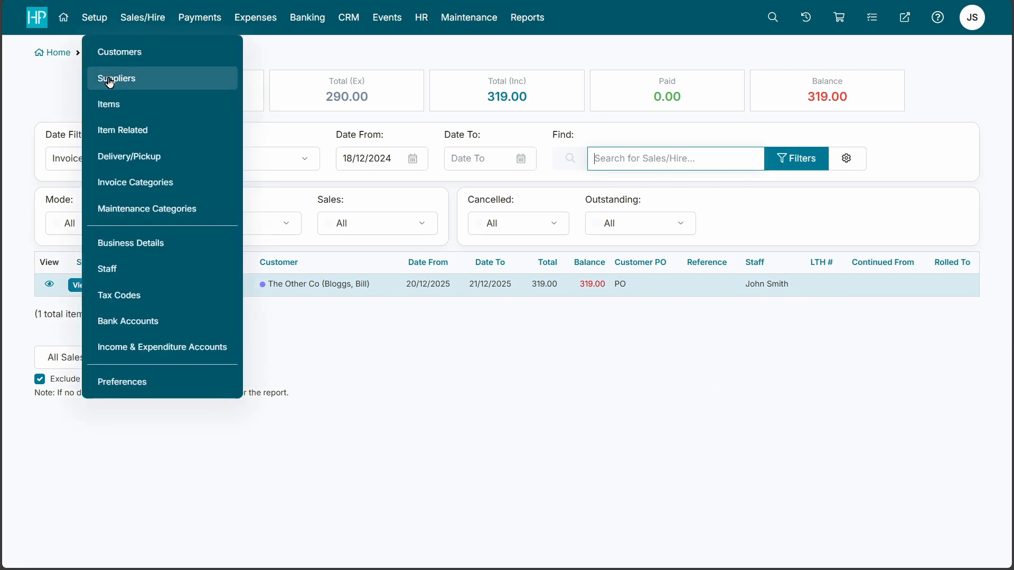
left_click(119, 106)
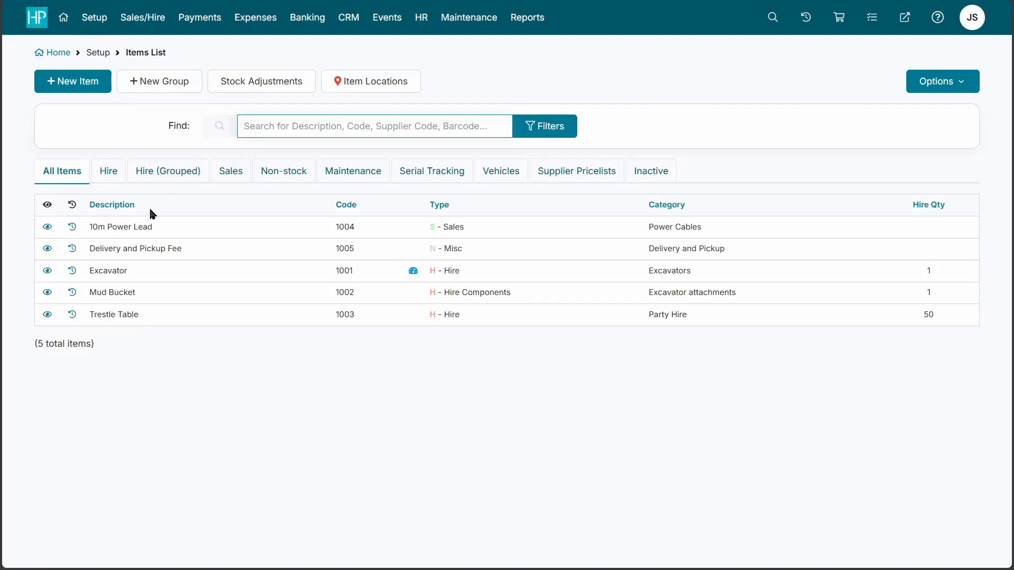
left_click(71, 271)
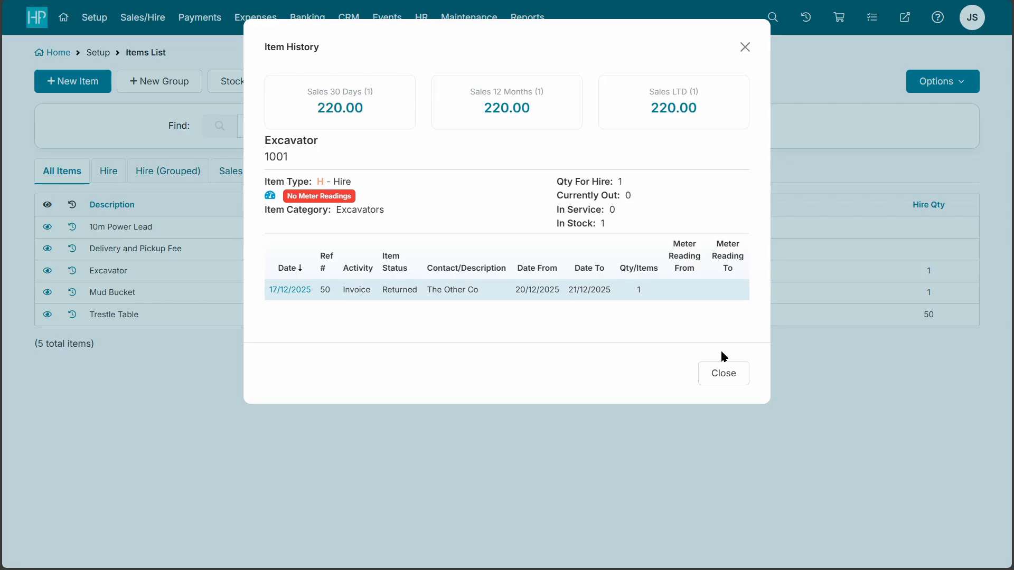
left_click(732, 376)
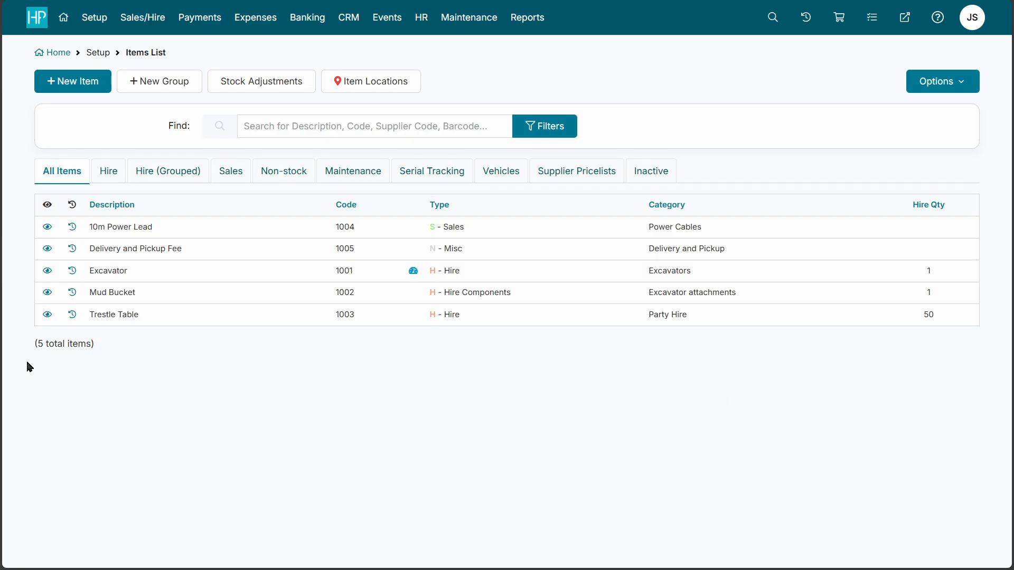
Start a new item with the description Toyota Hilux and the code ABC123.
left_click(94, 85)
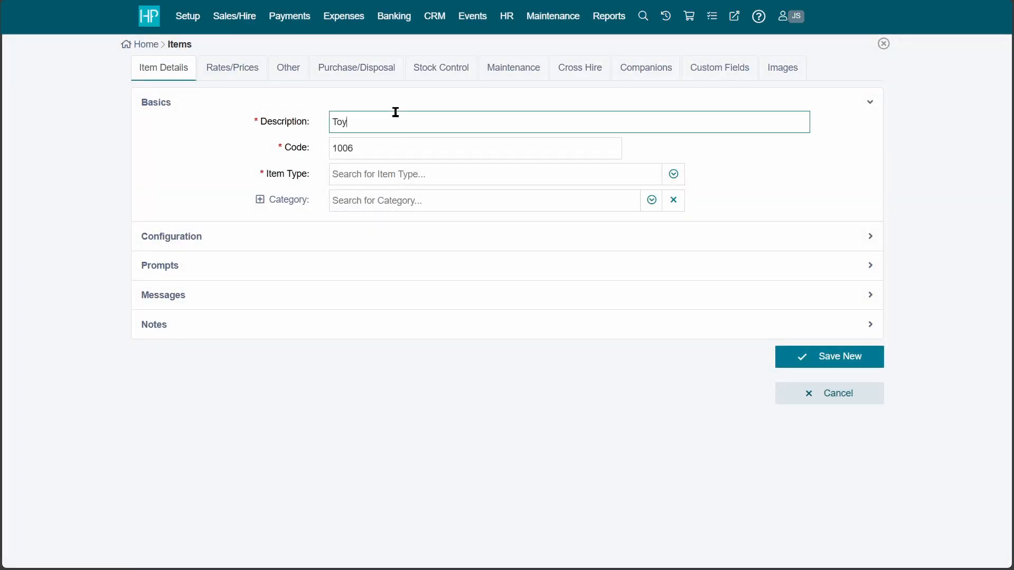
type("Toyota Hilux")
key("Tab")
type("ABC123")
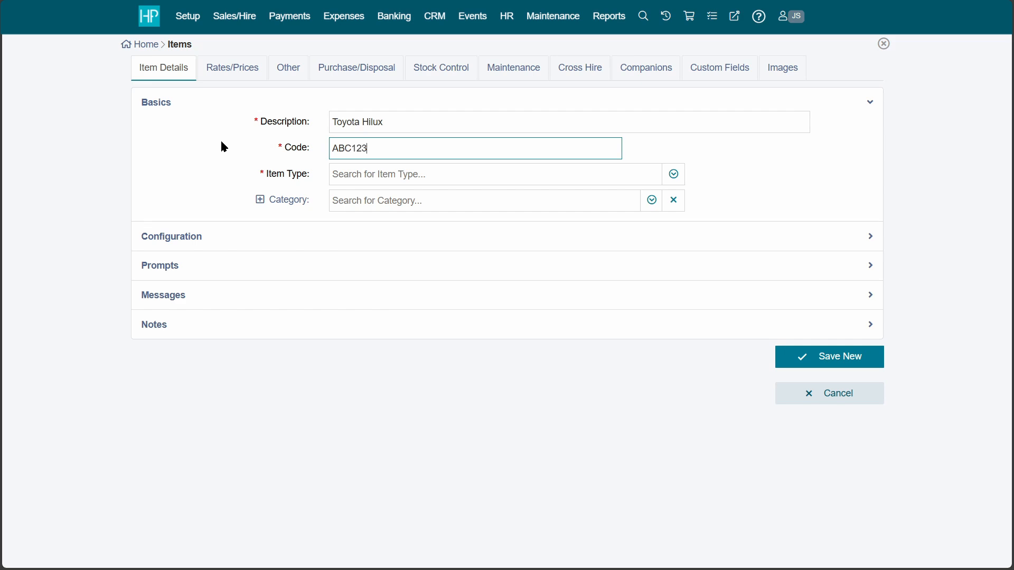
Fill in the new item's vehicle details: make Toyota, model Hilux, rego ABC123 and rego due 25/12/2025.
left_click(278, 74)
left_click(370, 127)
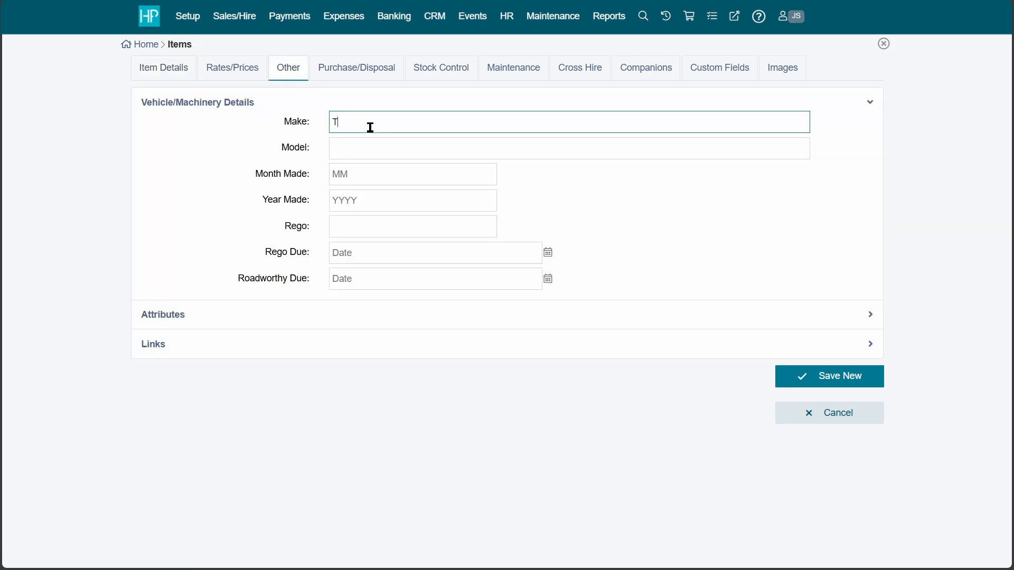
type("Toyota")
key("Tab")
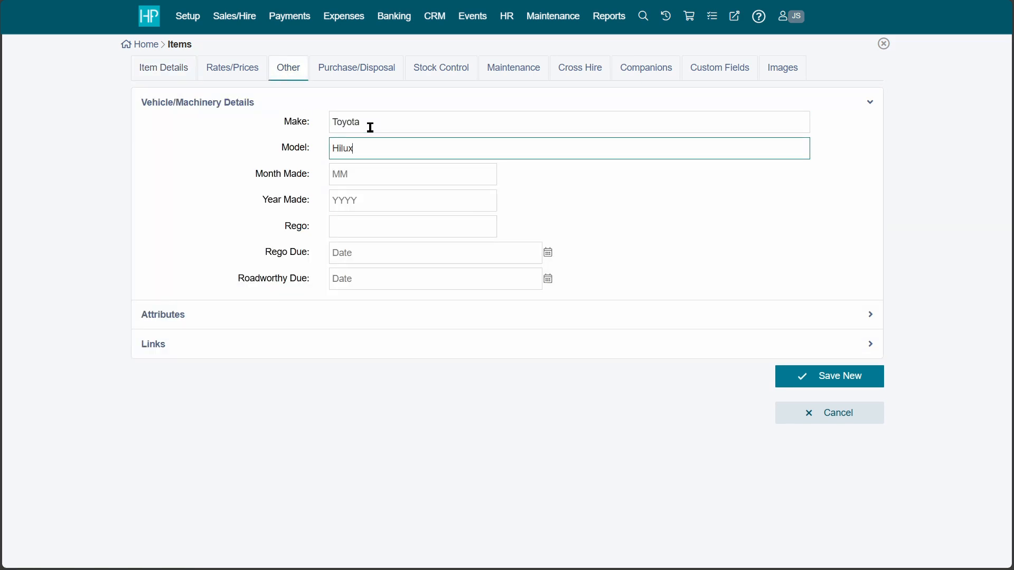
key("Tab")
key("Tab")
key("Tab")
type("ABC123")
key("Tab")
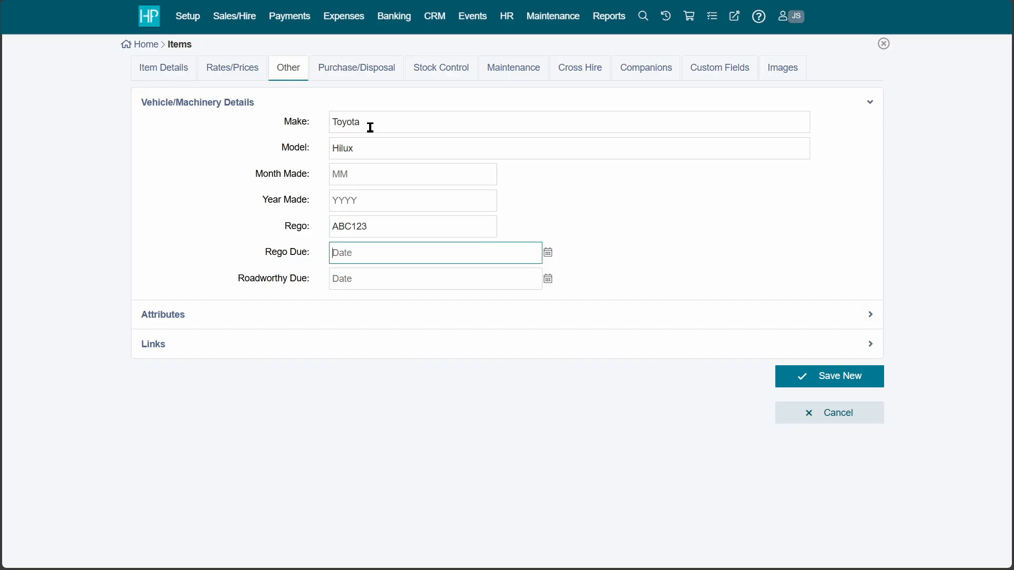
left_click(548, 252)
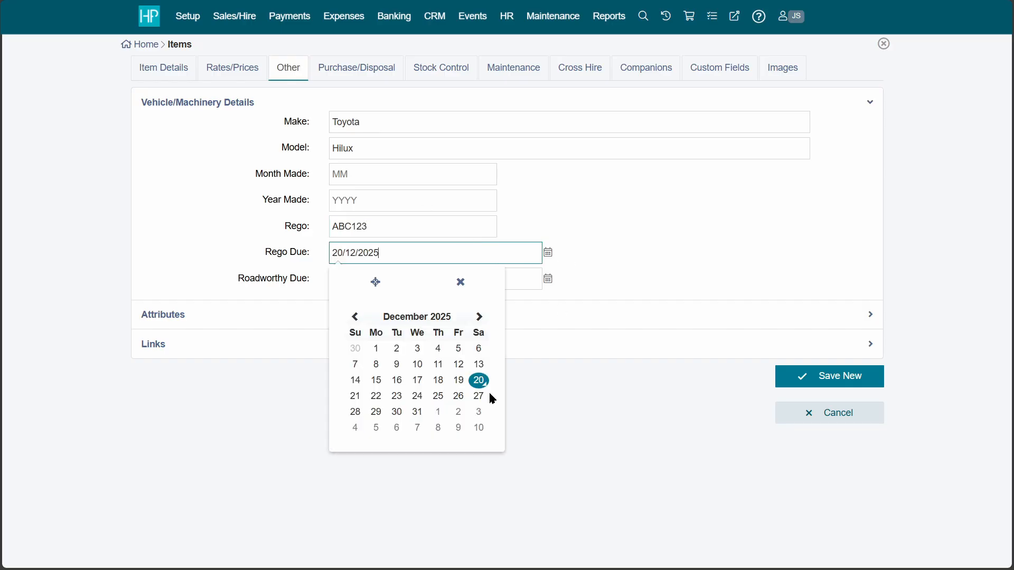
left_click(440, 399)
Set the Toyota Hilux's item type to Hire and save the new item.
left_click(168, 69)
left_click(464, 177)
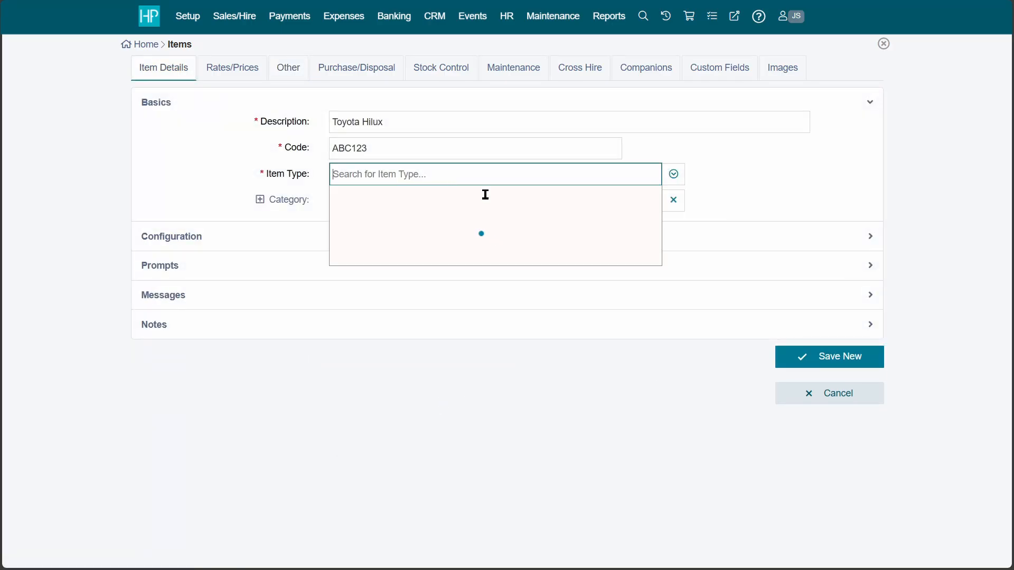
left_click(407, 243)
left_click(802, 386)
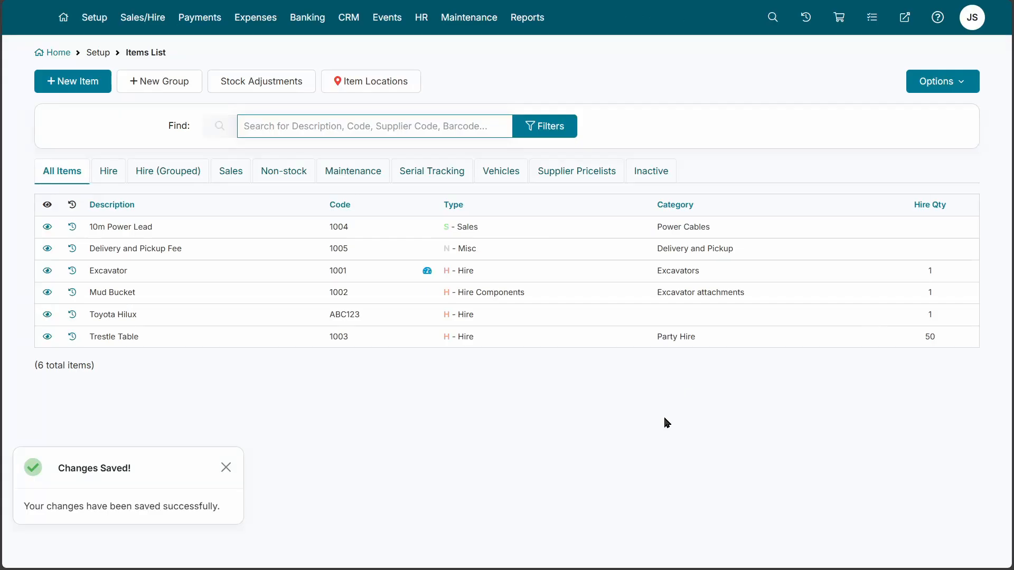
Return to the Reminders screen and save a new general reminder for 25/12/2025 12:00 PM with the note "Electrical Work".
left_click(45, 24)
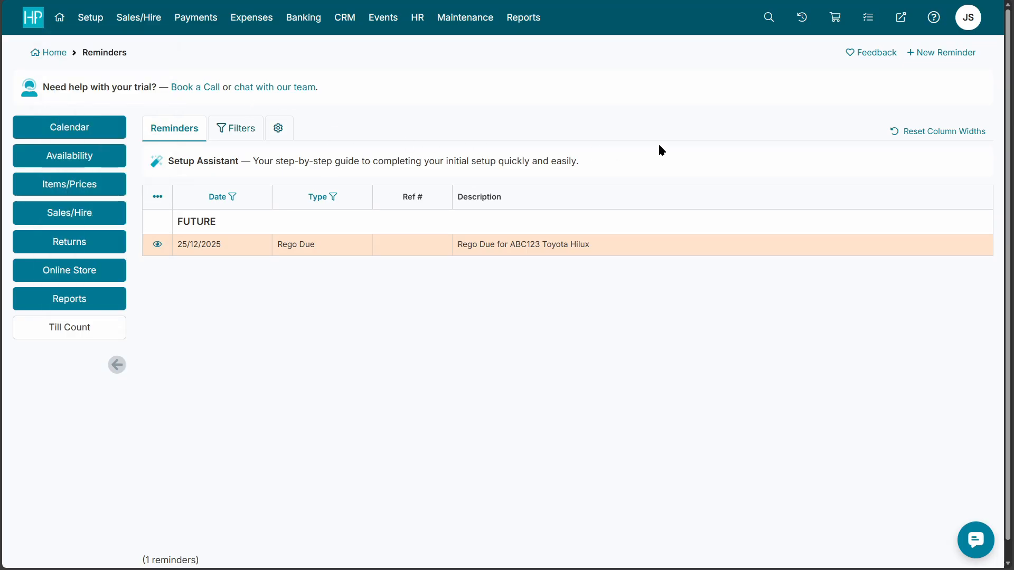
left_click(967, 55)
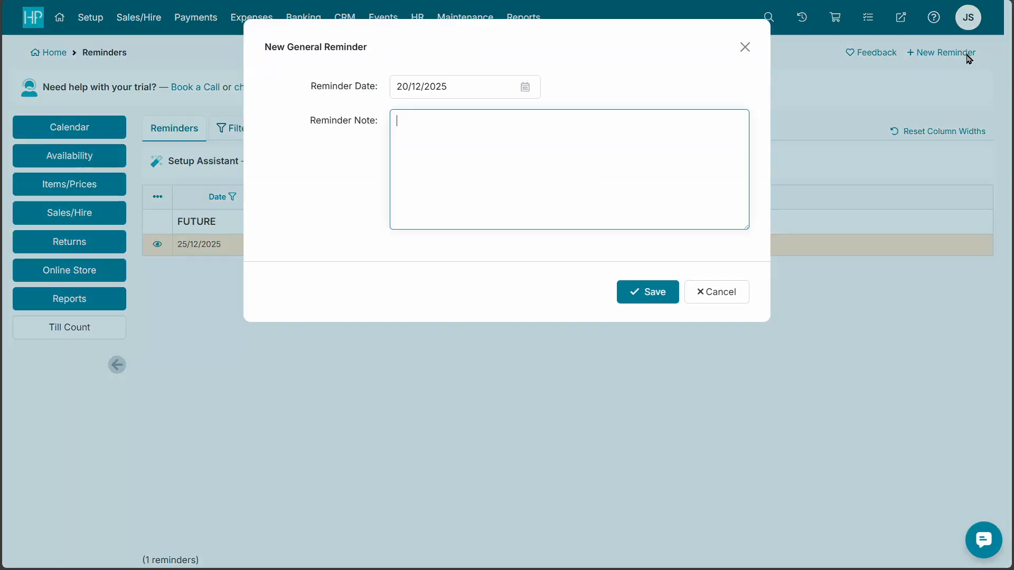
left_click(525, 87)
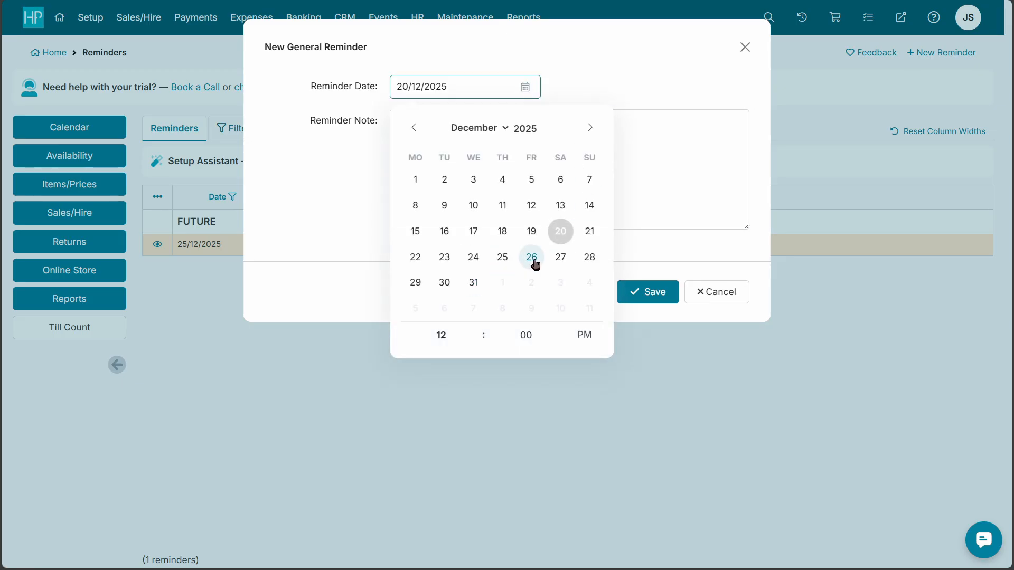
left_click(501, 259)
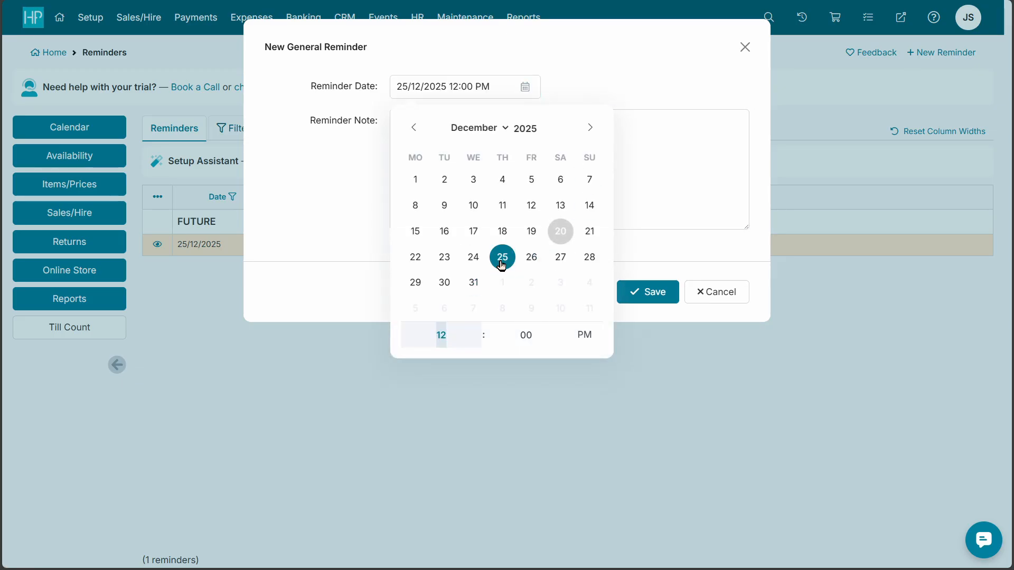
left_click(669, 183)
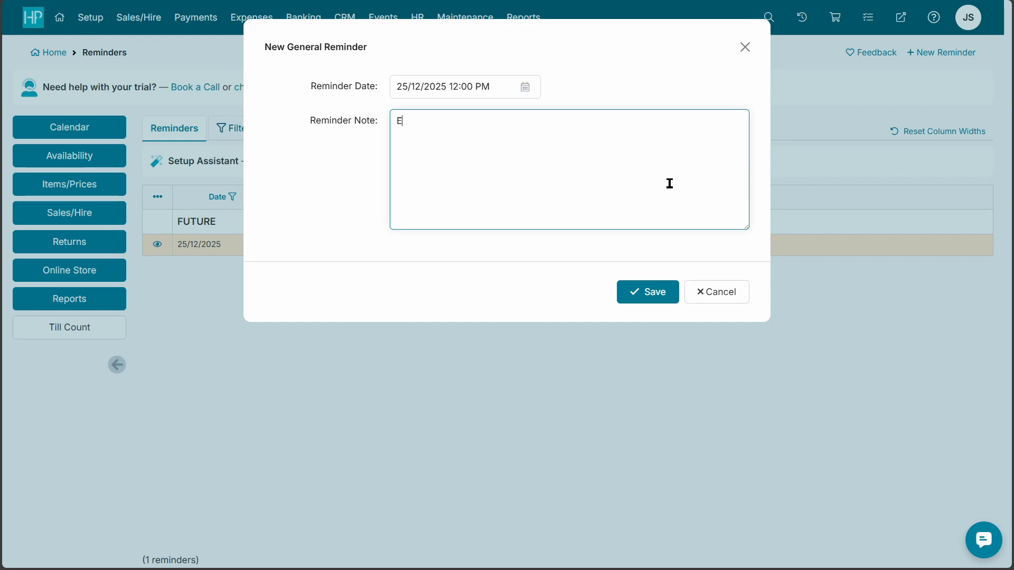
type("Electrical Work")
left_click(651, 292)
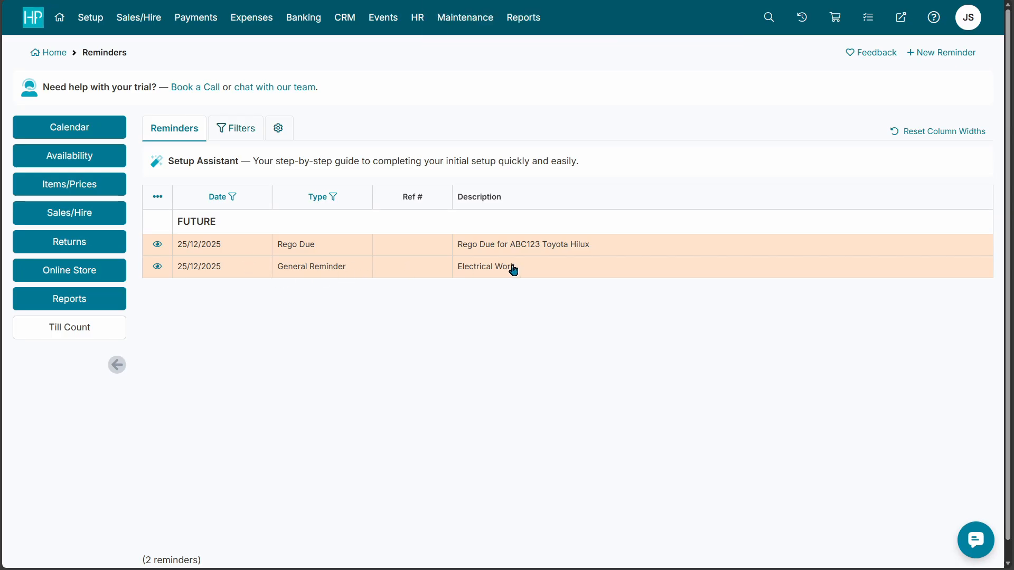
Mark the "Electrical Work" general reminder as completed and save the change.
left_click(552, 273)
left_click(379, 123)
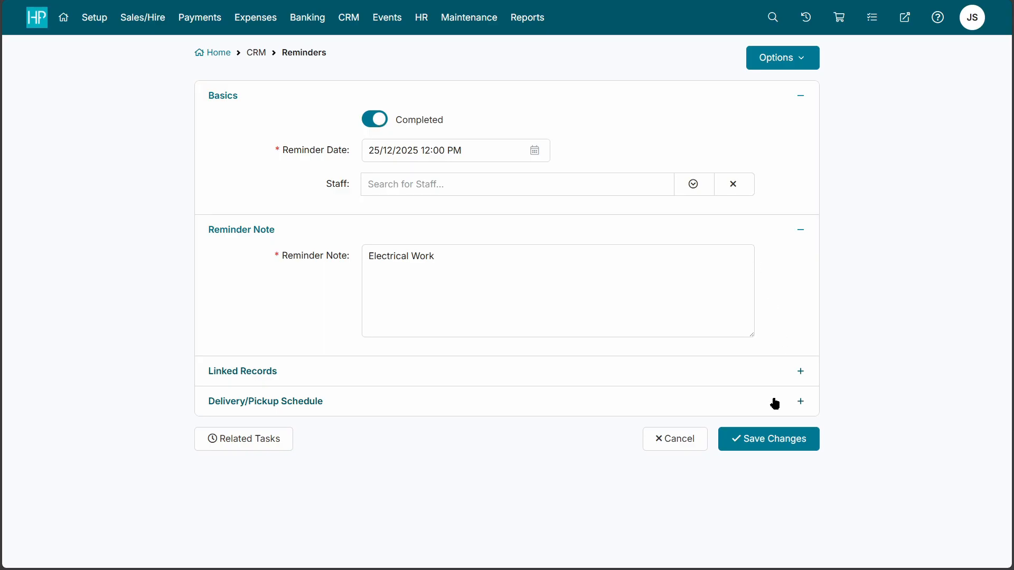
left_click(767, 444)
Turn off Show Quotes and Show Stand Downs in the Reminders filters.
mouse_move(470, 36)
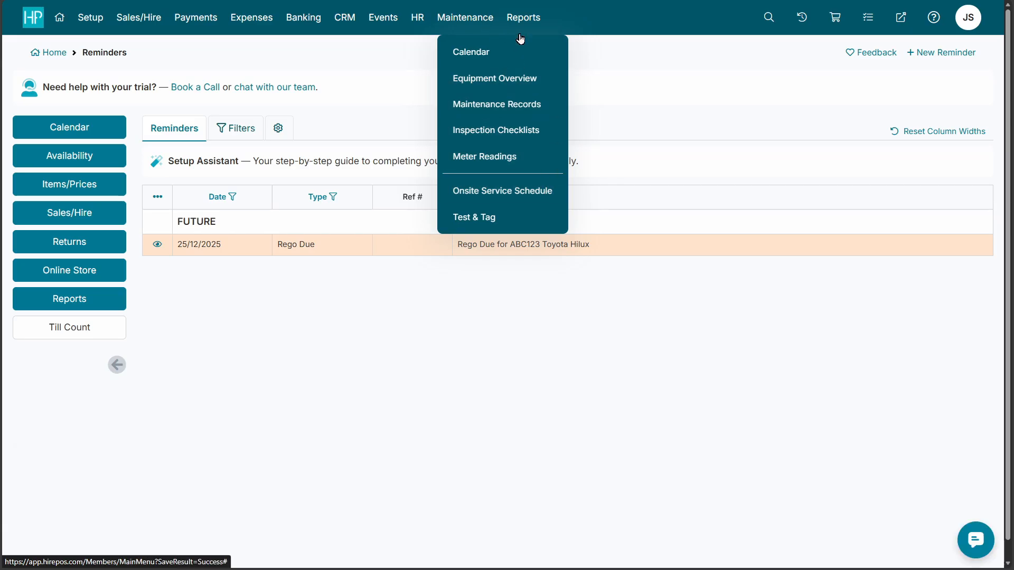
left_click(276, 129)
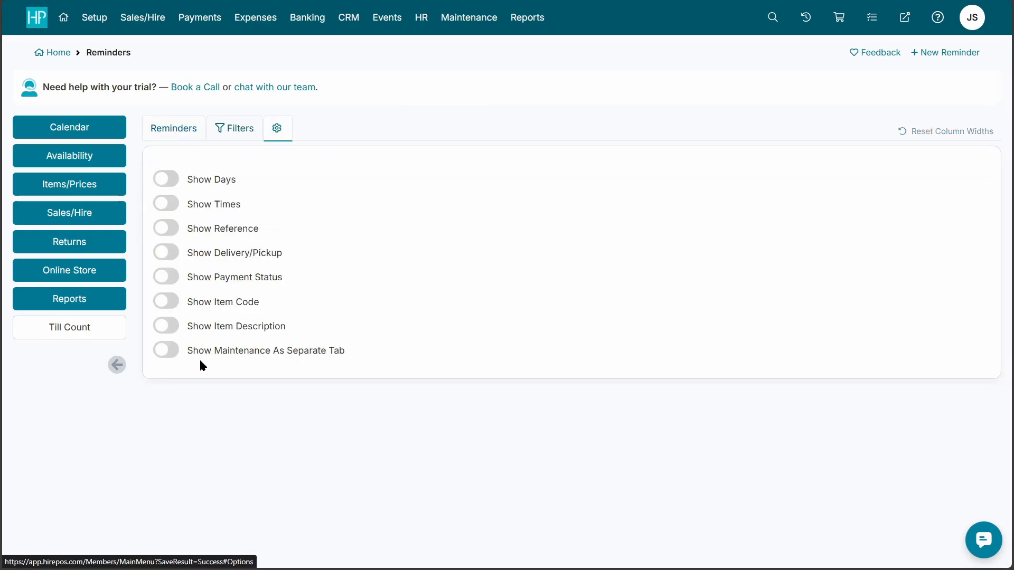
left_click(231, 130)
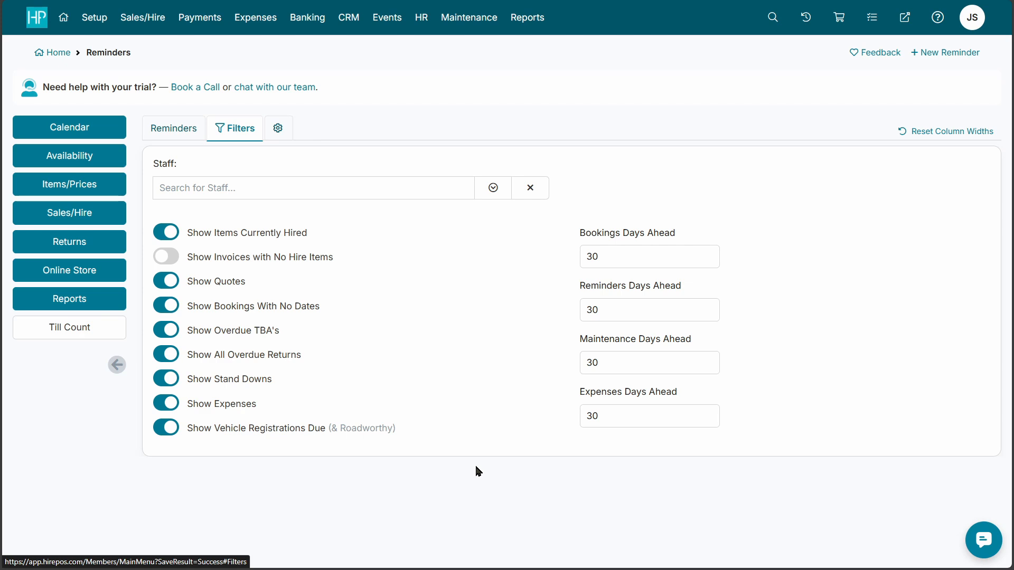
left_click(194, 283)
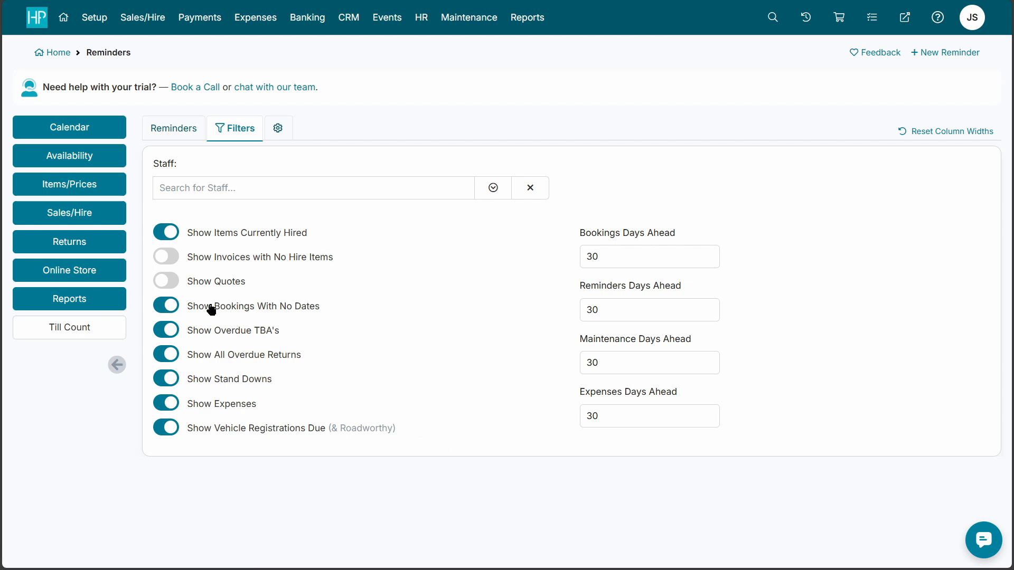
left_click(219, 381)
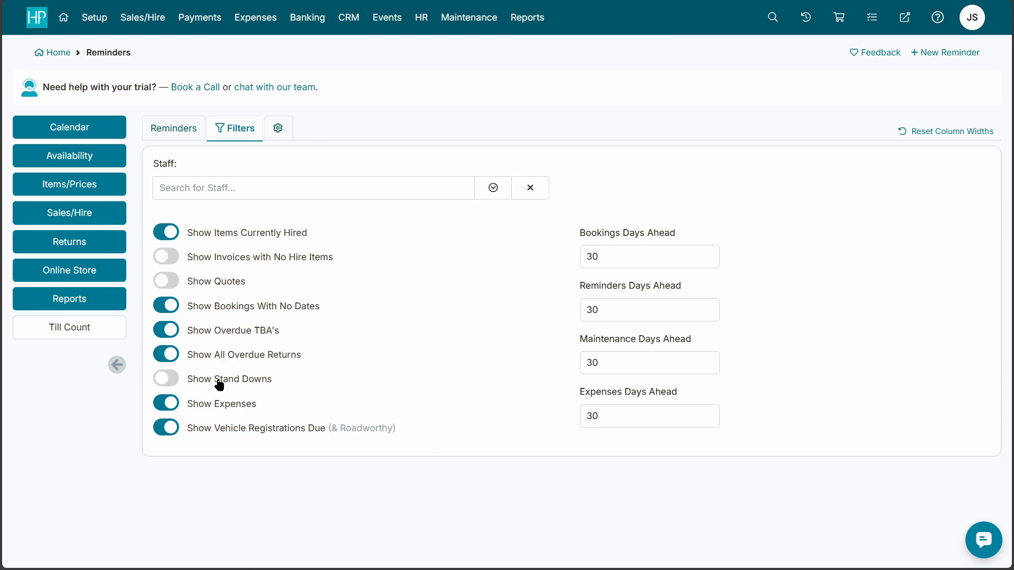
Enable Show Maintenance As Separate Tab, Times, Days, Reference, Delivery/Pickup and Payment Status in the display options and return to the reminders list.
left_click(278, 132)
left_click(211, 352)
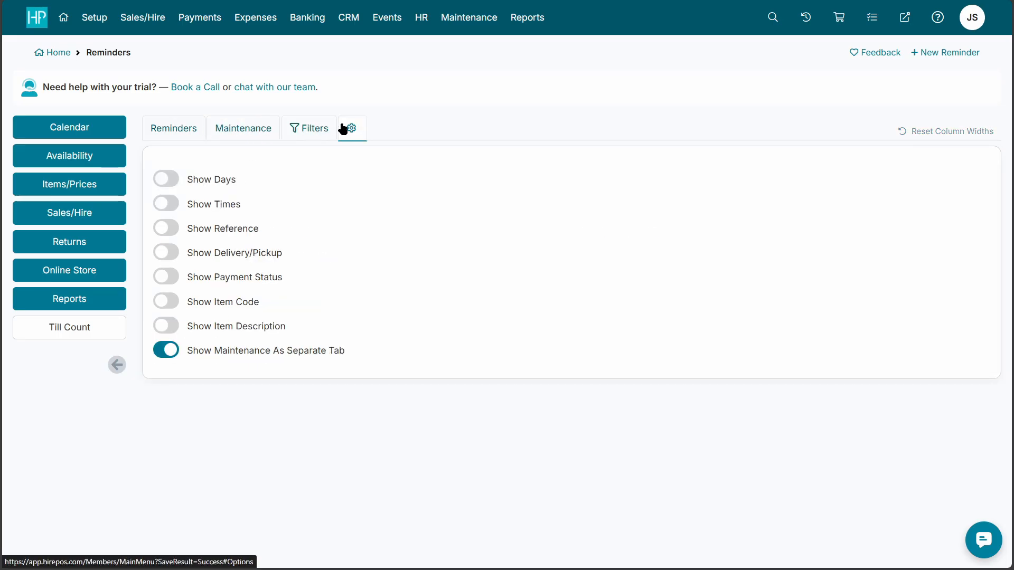
left_click(217, 204)
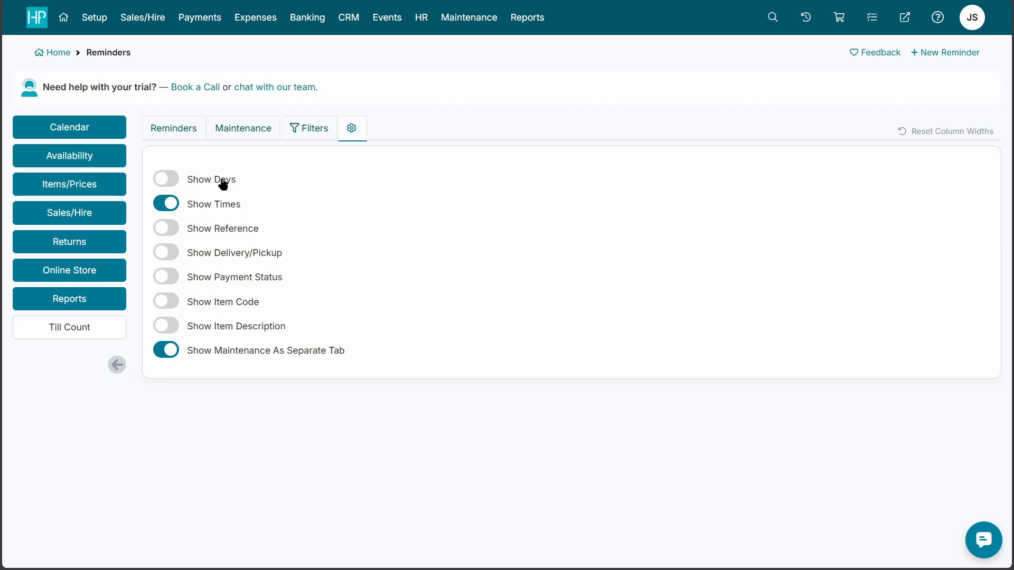
left_click(221, 181)
left_click(218, 231)
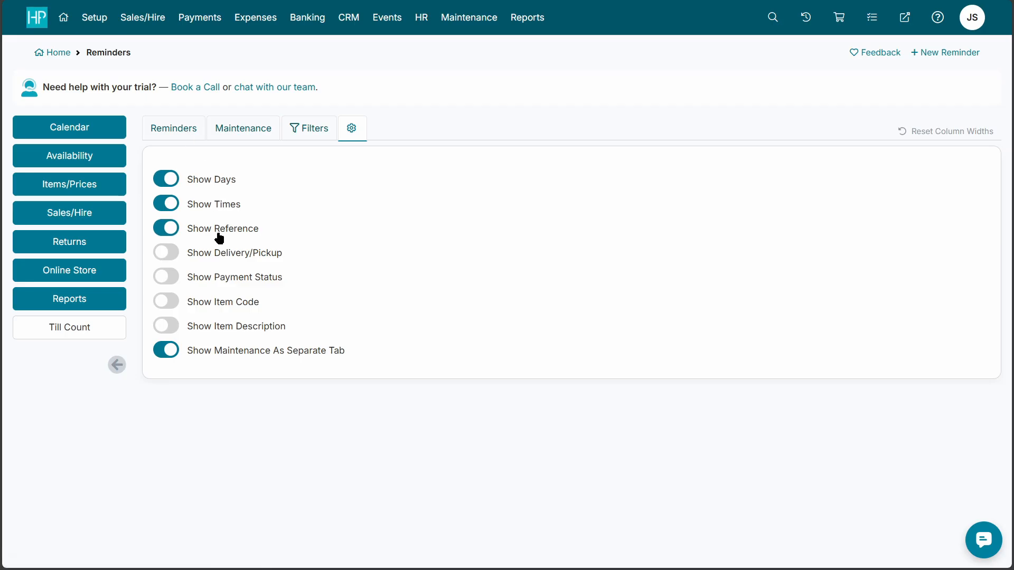
left_click(218, 255)
left_click(215, 275)
left_click(173, 128)
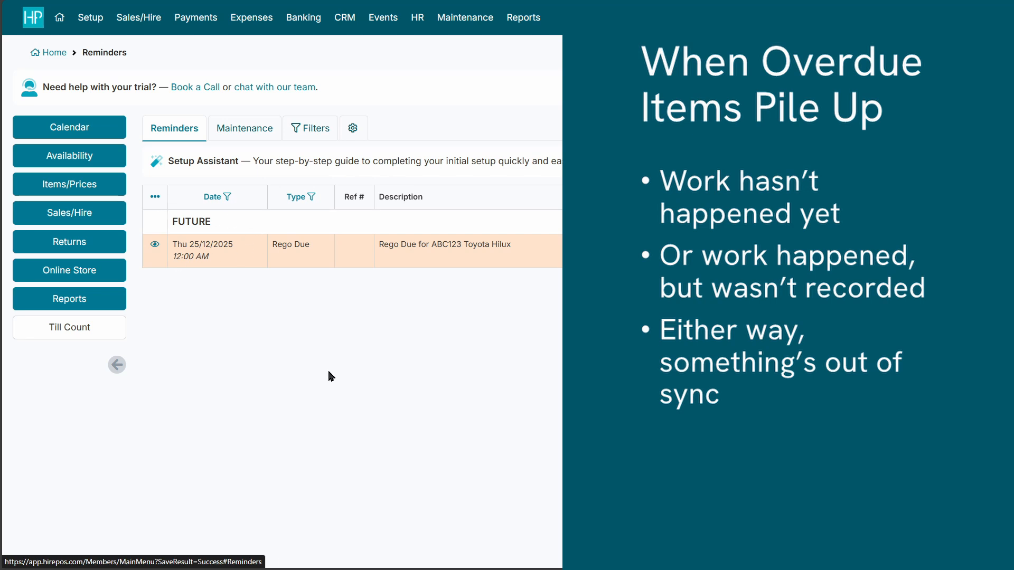
View the sales and hire records in Find Sales/Hire and return to the Reminders screen.
left_click(138, 17)
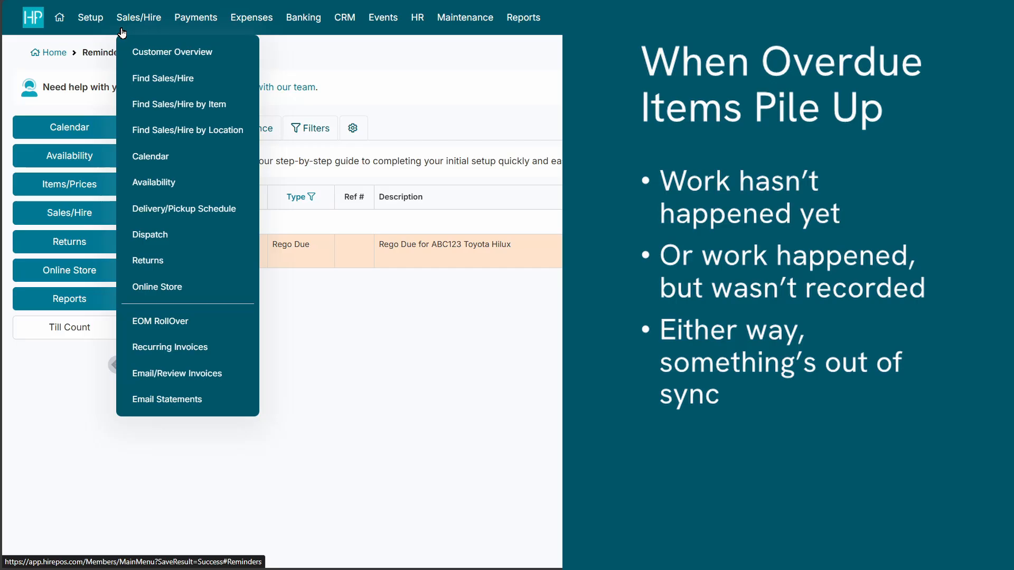
left_click(150, 78)
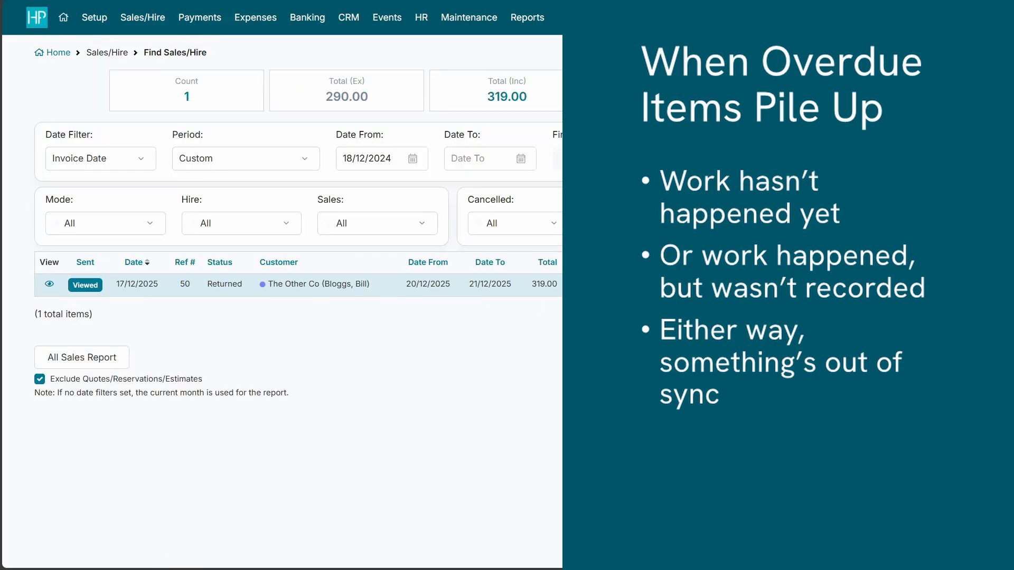
left_click(38, 21)
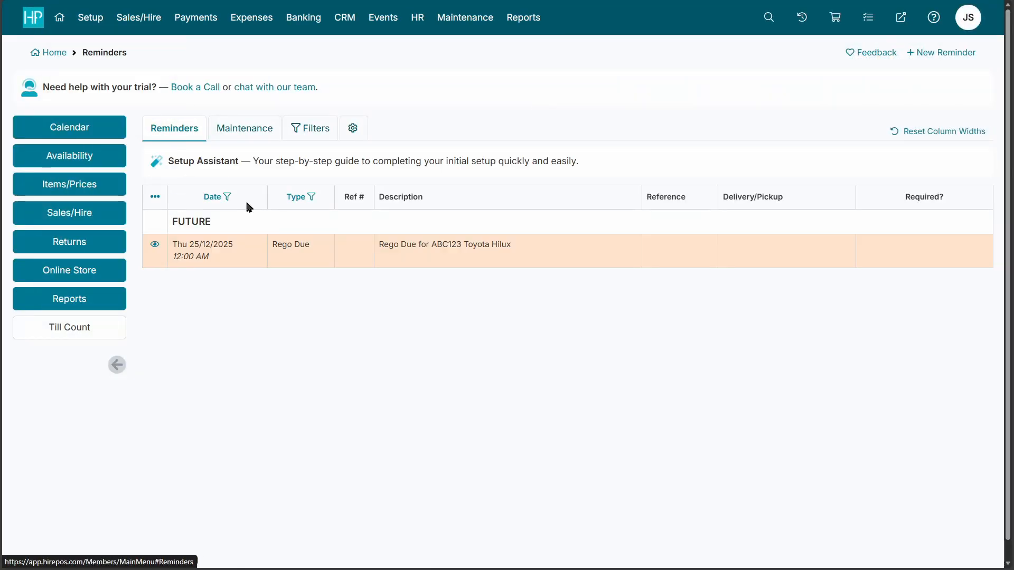